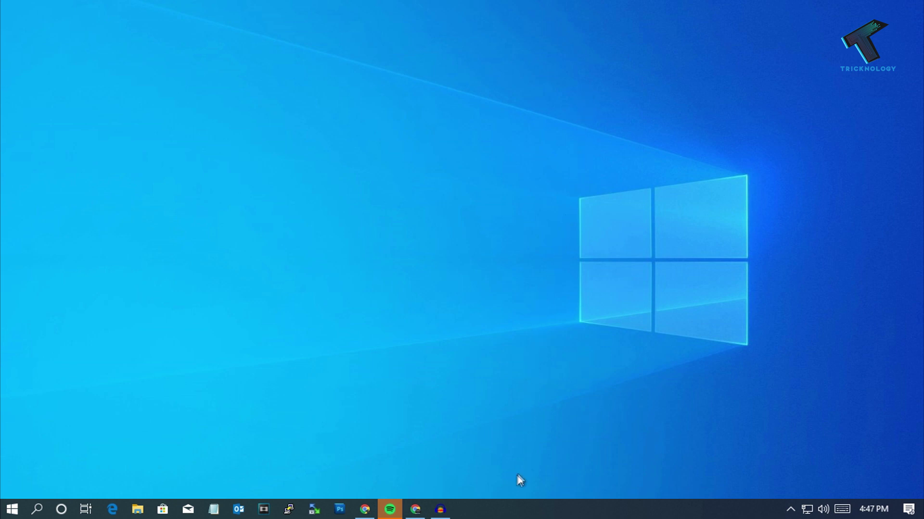
- Disable Send to OneNote Tool on Task Manager's Startup tab
{"action": "right_click", "coordinate": [524, 512]}
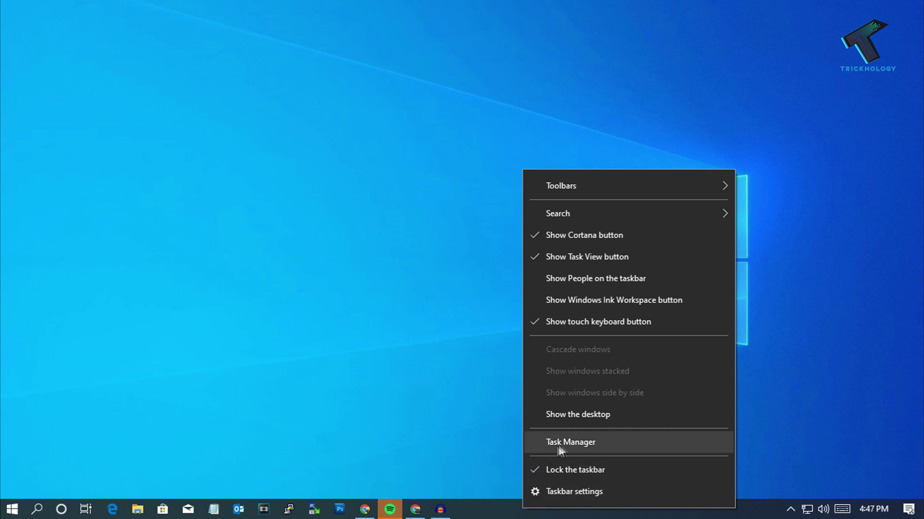
{"action": "left_click", "coordinate": [571, 446]}
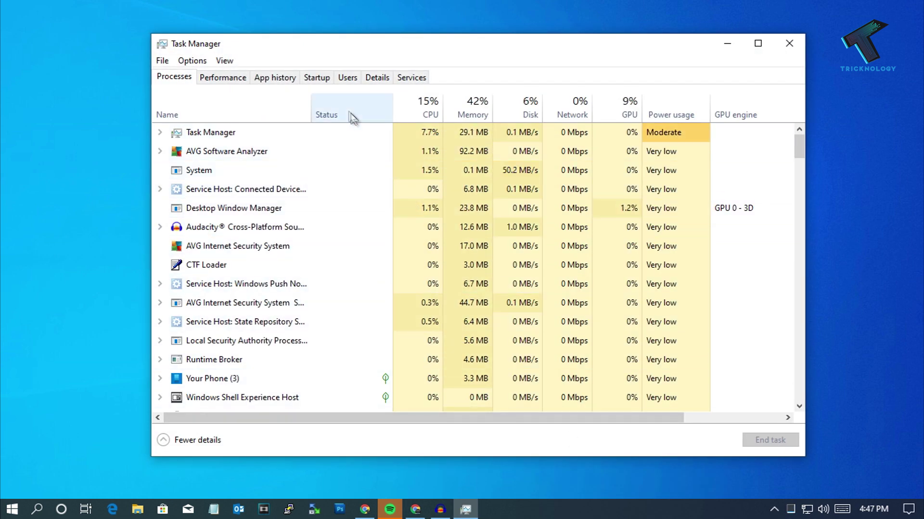
{"action": "left_click", "coordinate": [325, 81]}
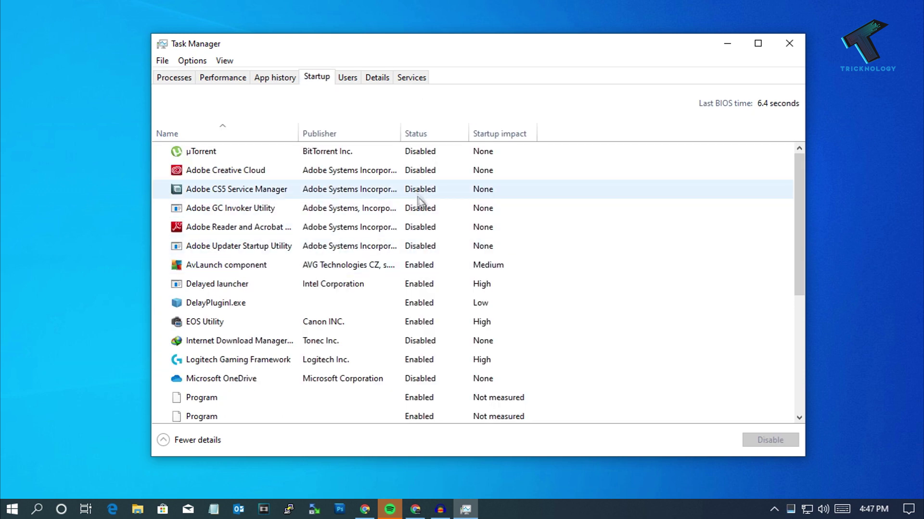
{"action": "scroll", "coordinate": [421, 214], "scroll_direction": "down", "scroll_amount": 1}
{"action": "scroll", "coordinate": [422, 212], "scroll_direction": "down", "scroll_amount": 4}
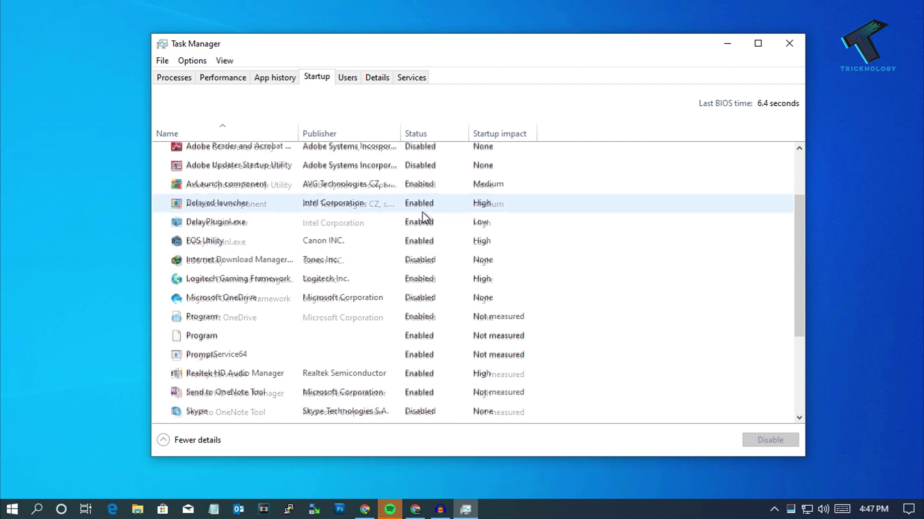
{"action": "scroll", "coordinate": [423, 214], "scroll_direction": "down", "scroll_amount": 2}
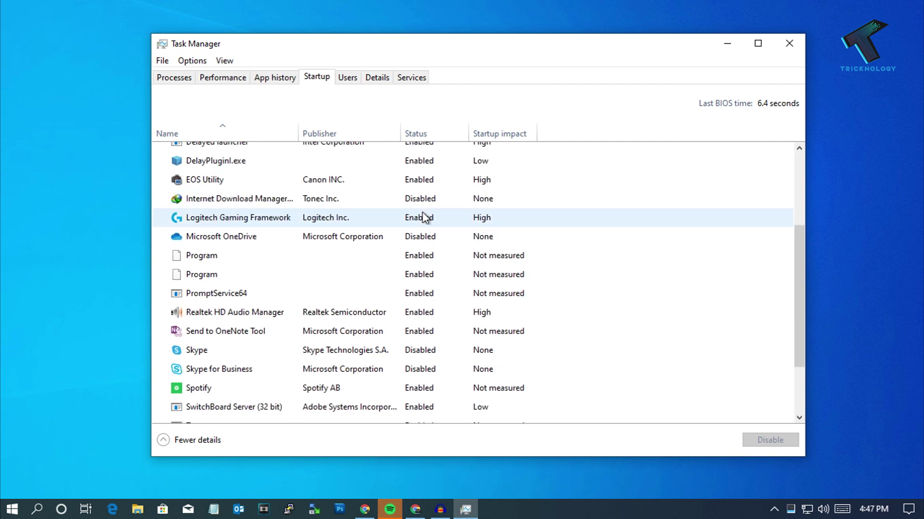
{"action": "left_click", "coordinate": [403, 336]}
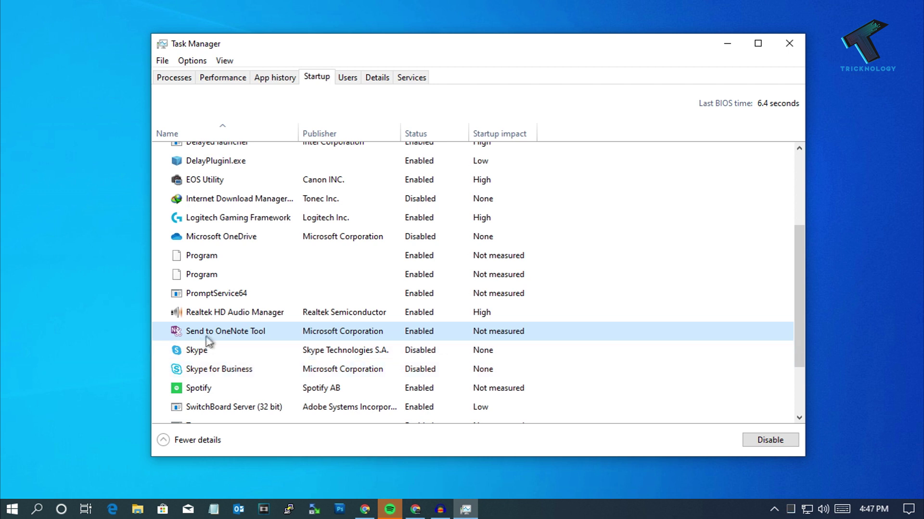
{"action": "left_click", "coordinate": [765, 441]}
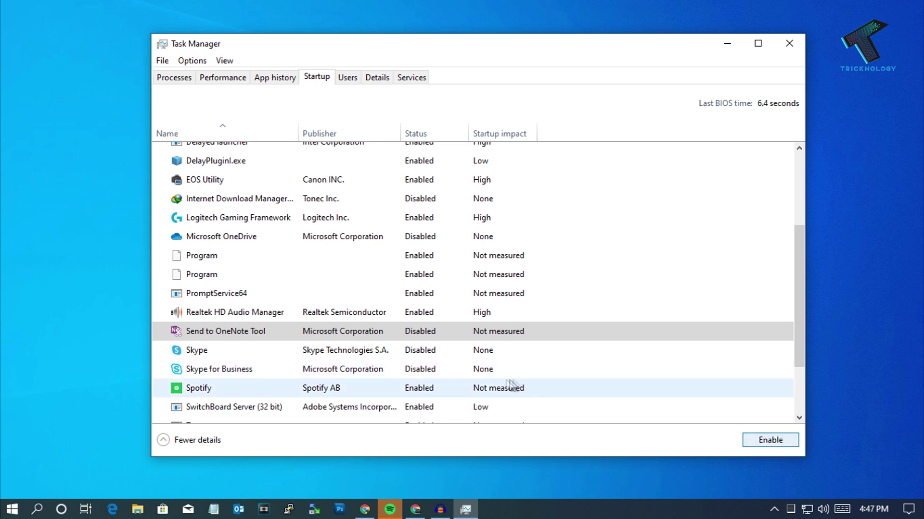
{"action": "scroll", "coordinate": [532, 402], "scroll_direction": "down", "scroll_amount": 1}
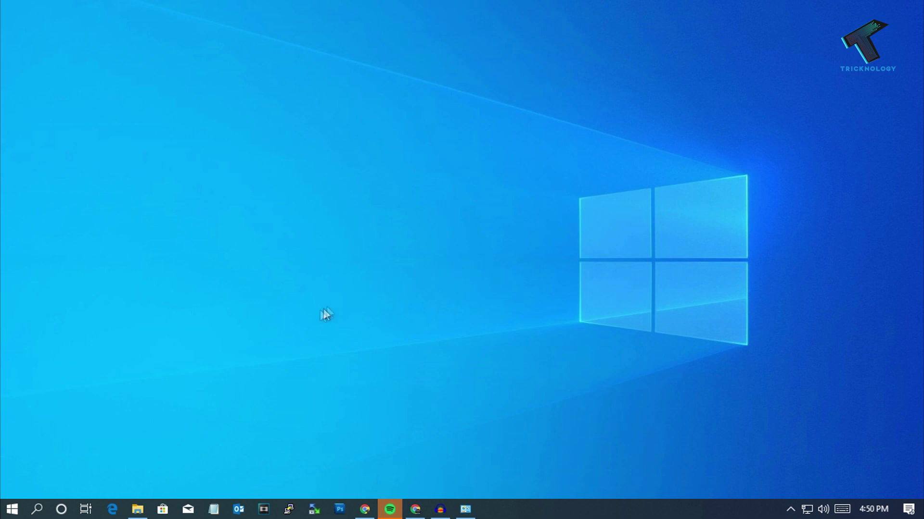
- Reach Performance Options from This PC's Properties via the System Properties Advanced tab
{"action": "left_click", "coordinate": [139, 510]}
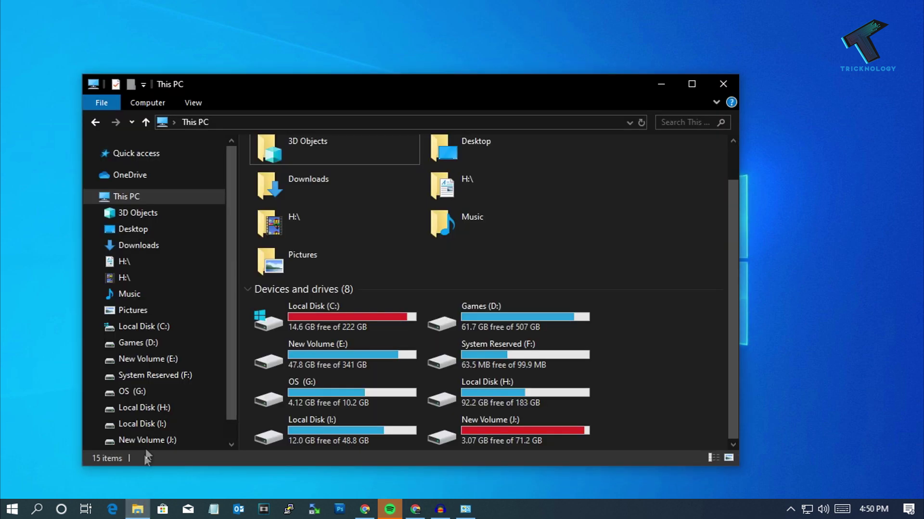
{"action": "right_click", "coordinate": [137, 203]}
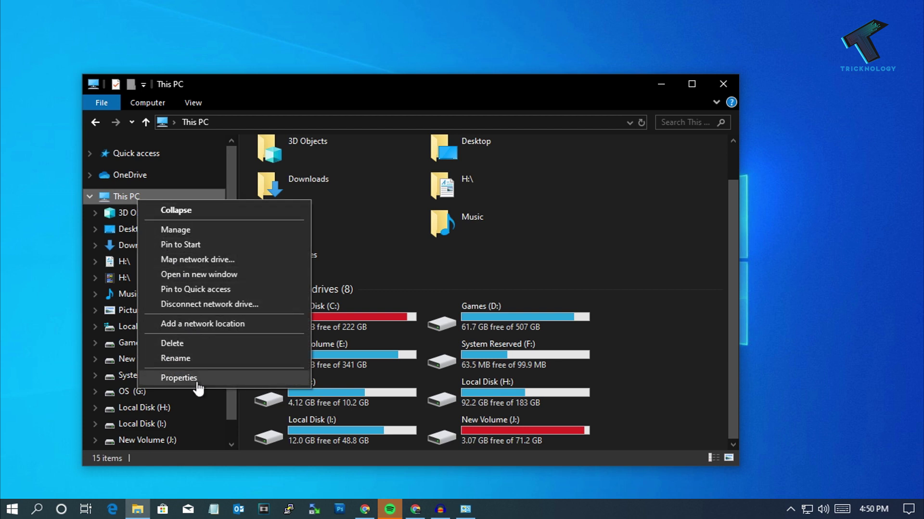
{"action": "left_click", "coordinate": [179, 378]}
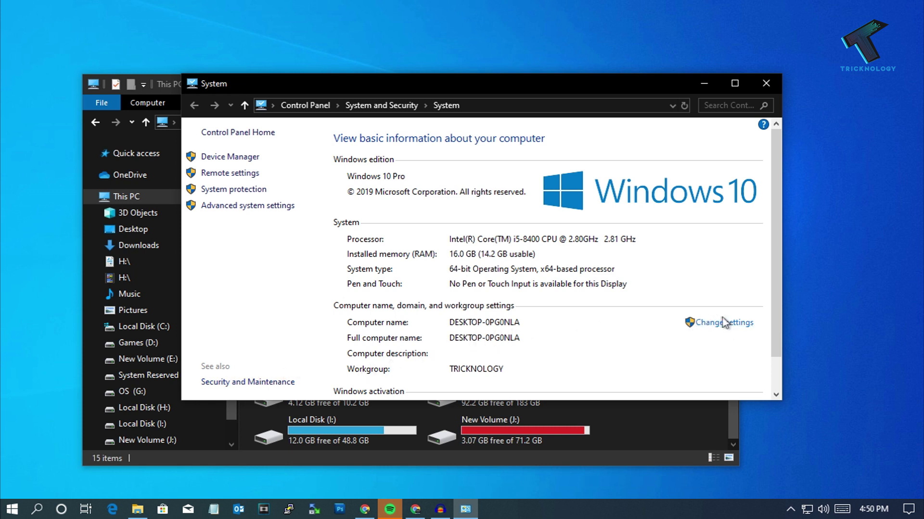
{"action": "left_click", "coordinate": [747, 330]}
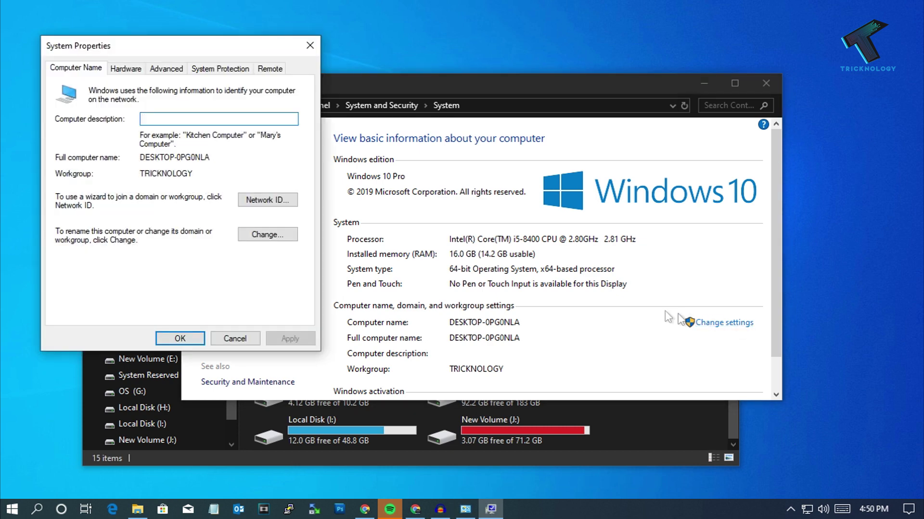
{"action": "left_click_drag", "start_coordinate": [178, 49], "coordinate": [431, 120]}
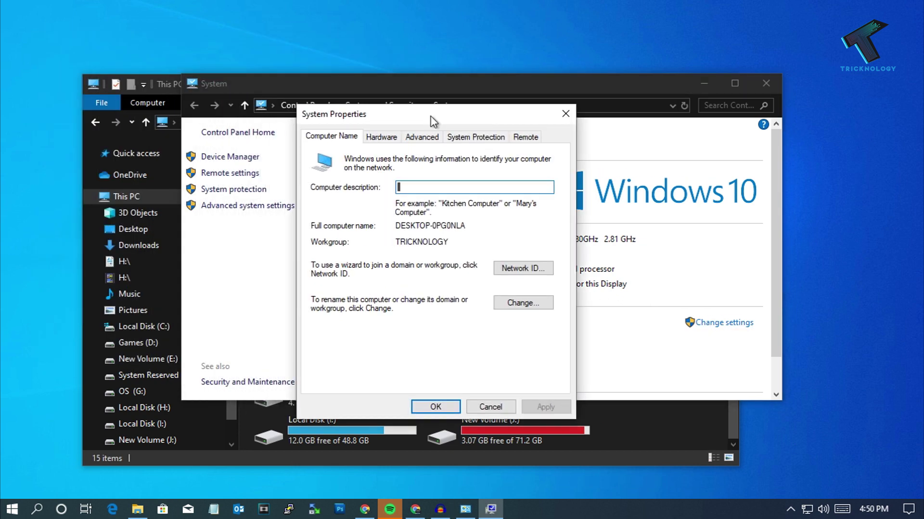
{"action": "left_click", "coordinate": [432, 139]}
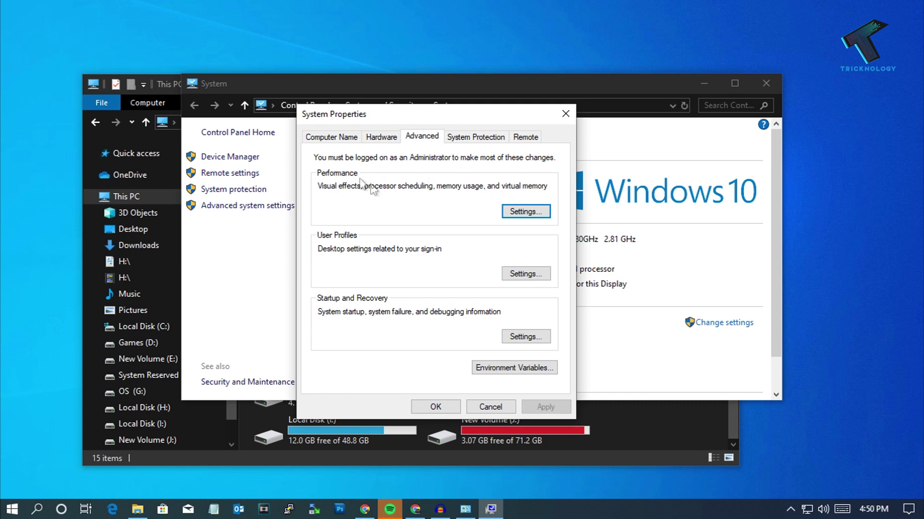
{"action": "left_click", "coordinate": [525, 212]}
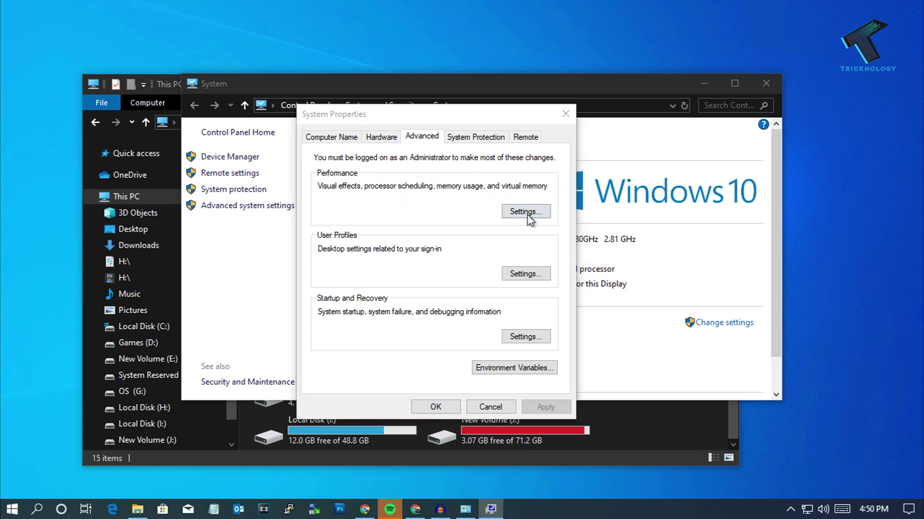
- Turn off automatic paging file management and give drive C: a custom 3000 MB paging file
{"action": "left_click", "coordinate": [396, 119]}
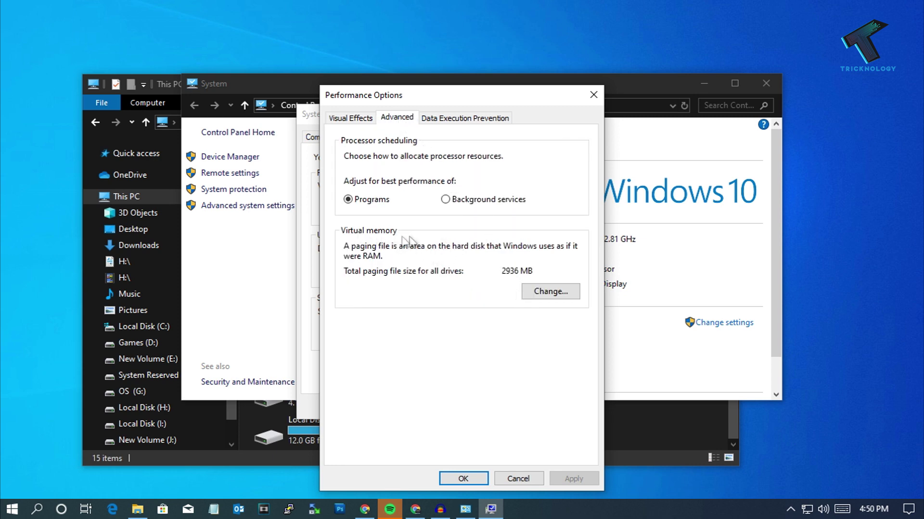
{"action": "left_click", "coordinate": [552, 297]}
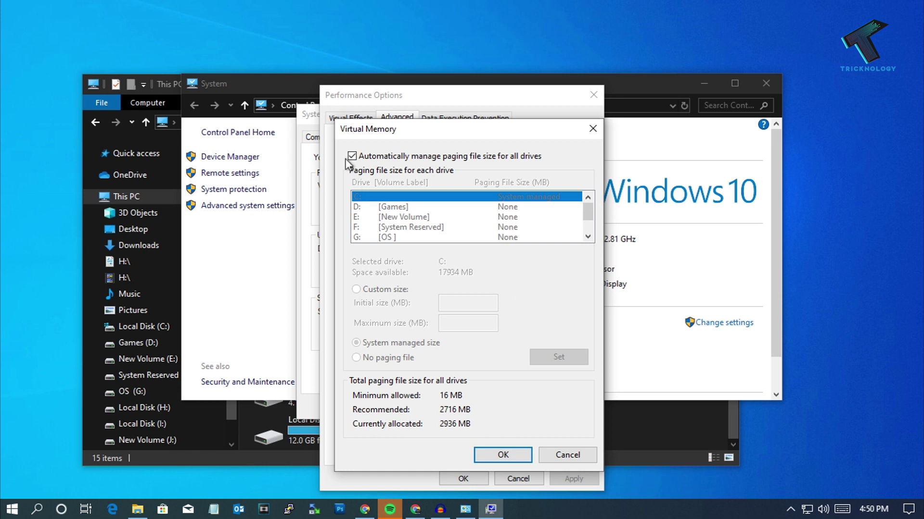
{"action": "left_click", "coordinate": [451, 159]}
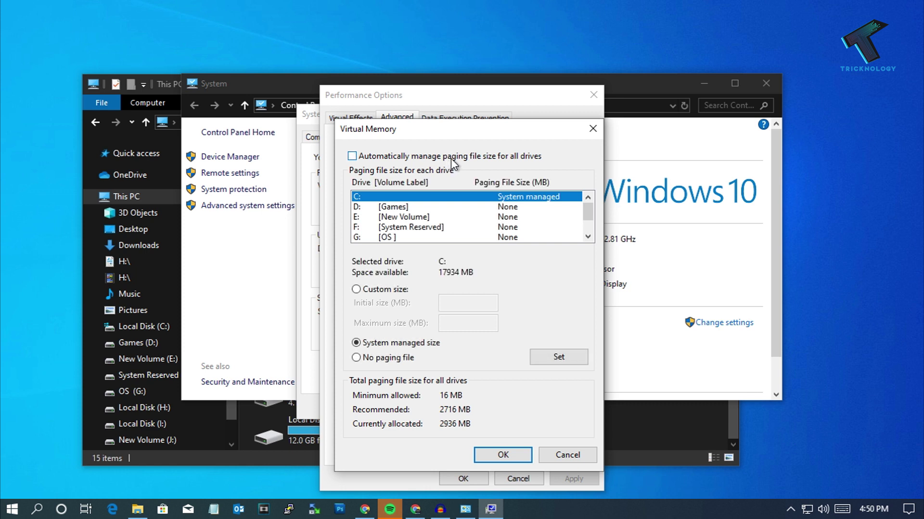
{"action": "left_click", "coordinate": [402, 291]}
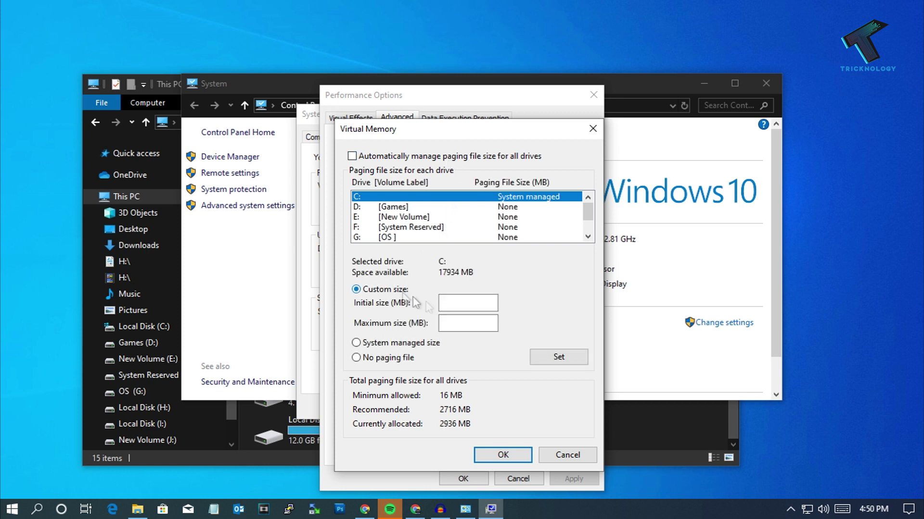
{"action": "left_click", "coordinate": [465, 296]}
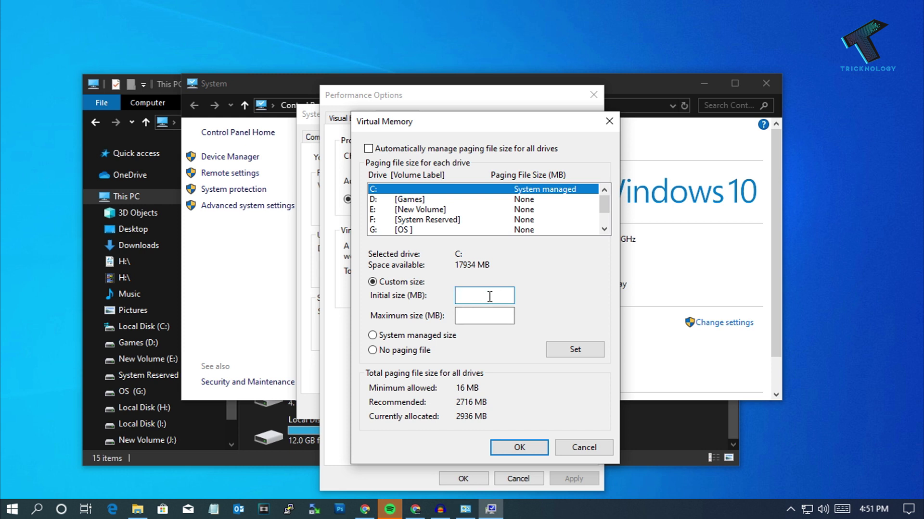
{"action": "type", "text": "2"}
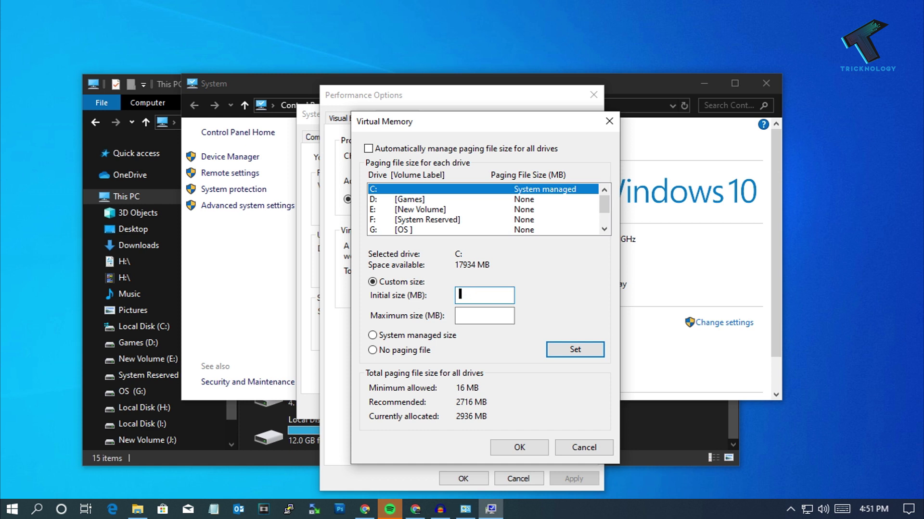
{"action": "left_click", "coordinate": [485, 311]}
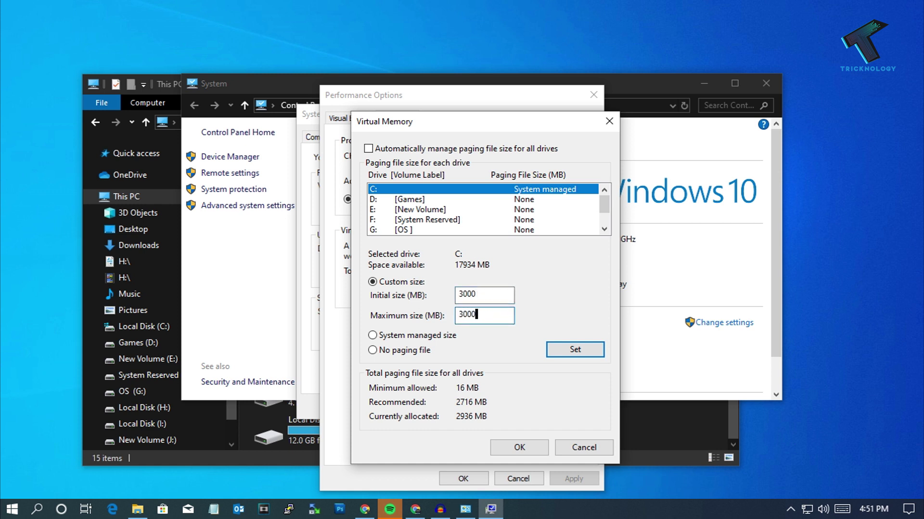
{"action": "left_click", "coordinate": [580, 356]}
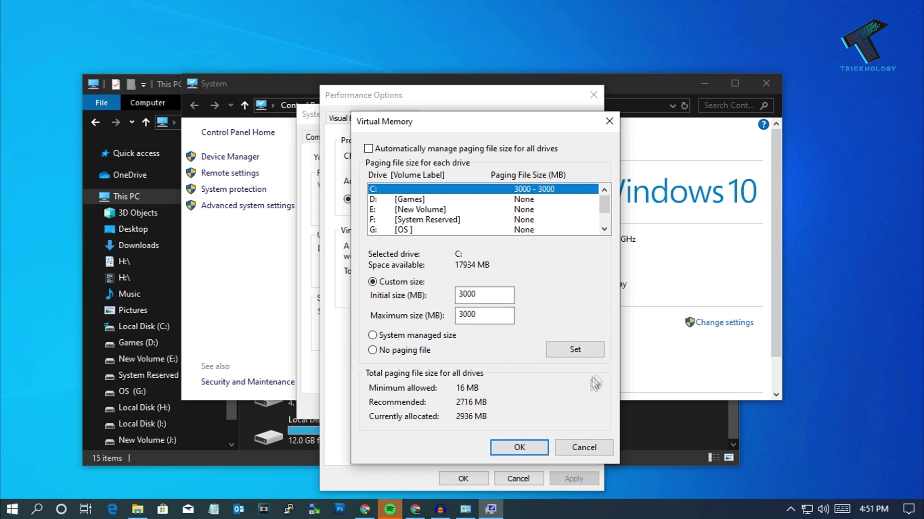
- Confirm the Virtual Memory, Performance Options and System Properties dialogs, then close the System window
{"action": "left_click", "coordinate": [526, 447]}
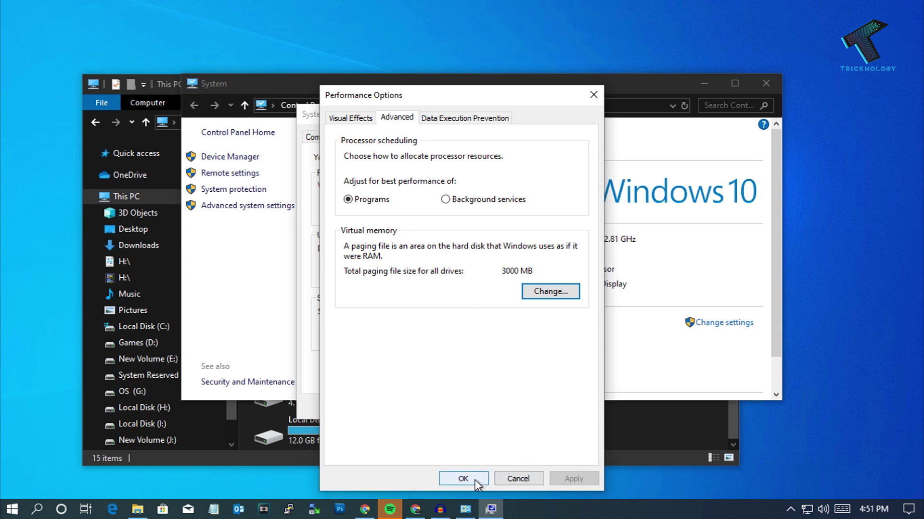
{"action": "left_click", "coordinate": [474, 479]}
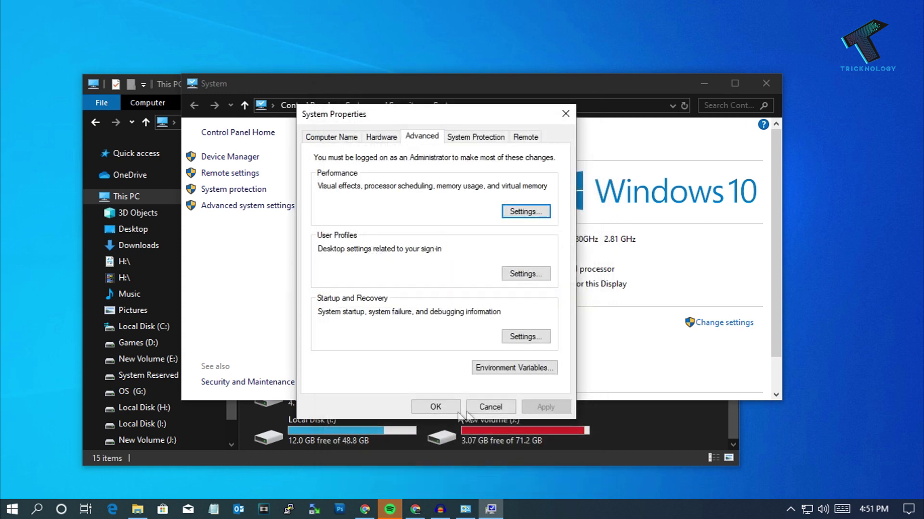
{"action": "left_click", "coordinate": [435, 407]}
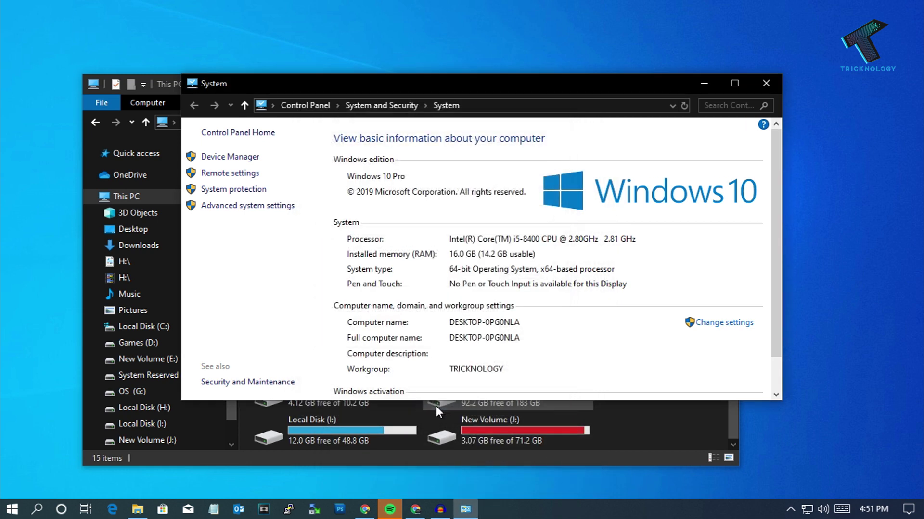
{"action": "left_click", "coordinate": [766, 83]}
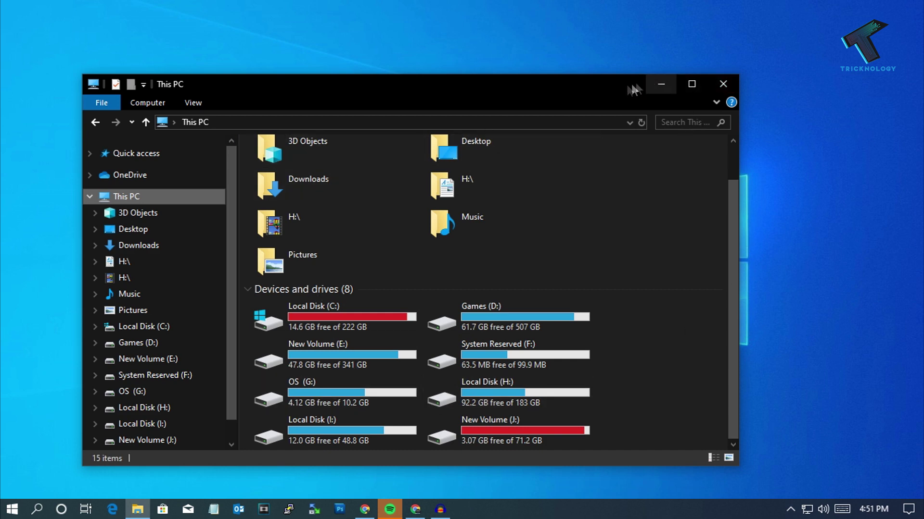
- Move the This PC window aside and open Windows Settings from the Start menu
{"action": "left_click_drag", "start_coordinate": [584, 85], "coordinate": [639, 75]}
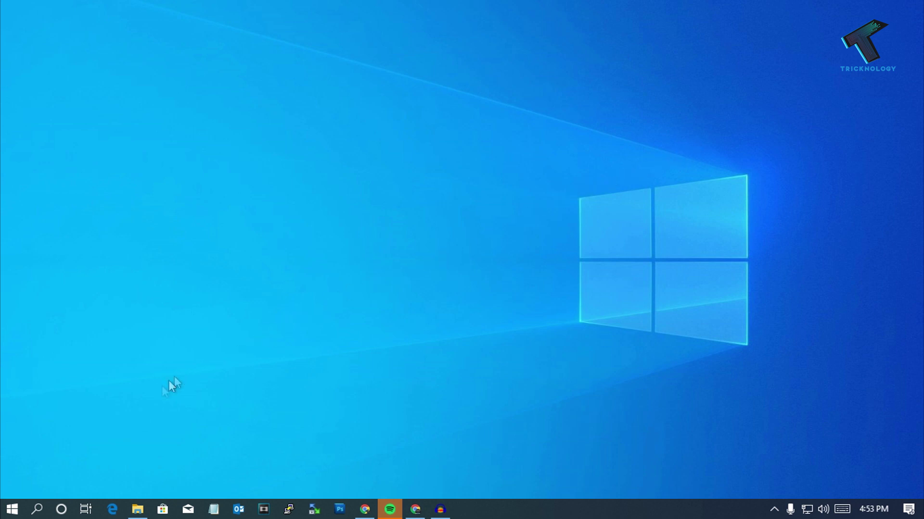
{"action": "left_click", "coordinate": [12, 509]}
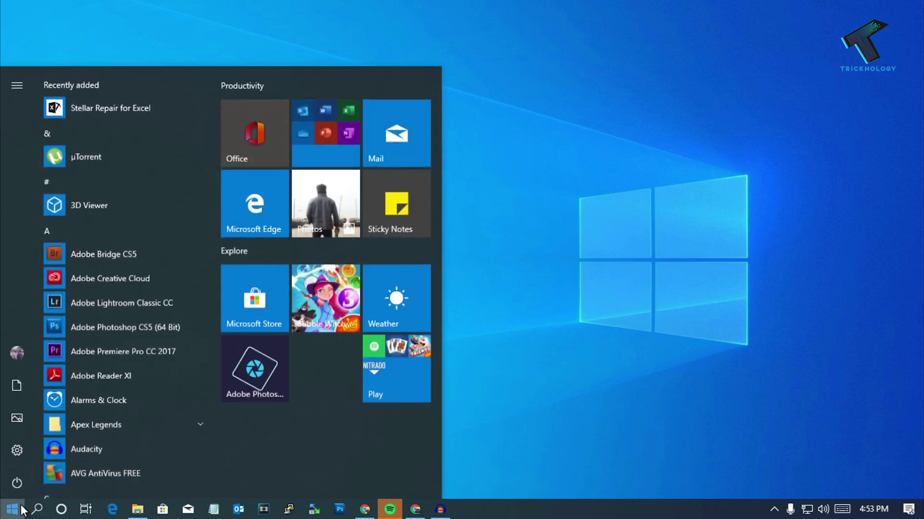
{"action": "left_click", "coordinate": [19, 449]}
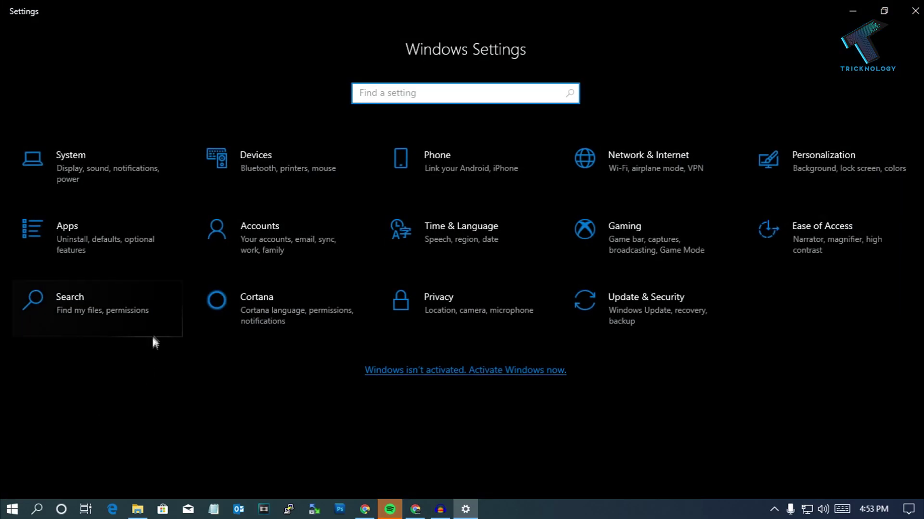
- Open Apps & features and select eDEX-UI 2.2.2 in the installed apps list
{"action": "left_click", "coordinate": [96, 242]}
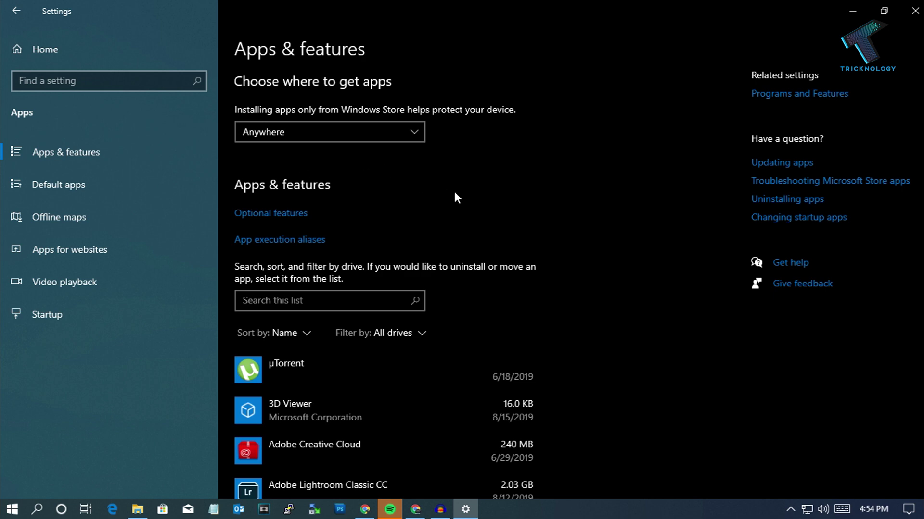
{"action": "scroll", "coordinate": [455, 194], "scroll_direction": "down", "scroll_amount": 5}
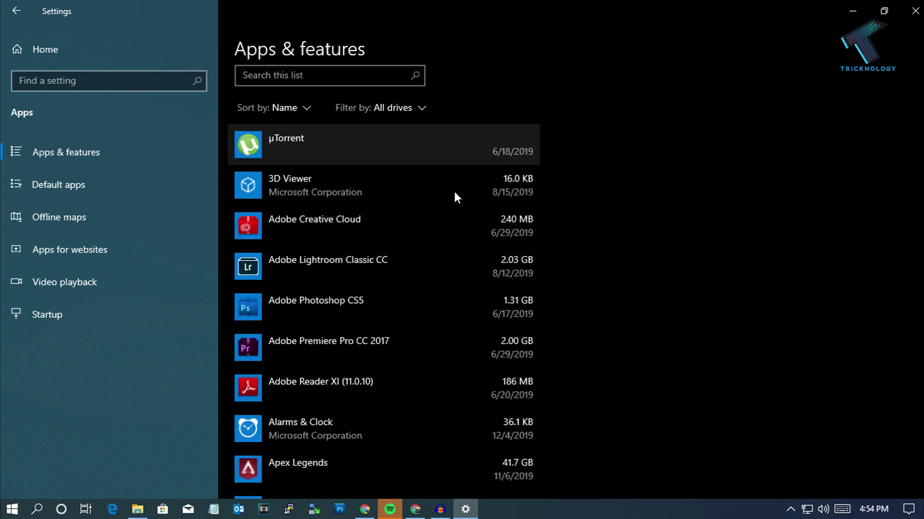
{"action": "scroll", "coordinate": [455, 197], "scroll_direction": "down", "scroll_amount": 6}
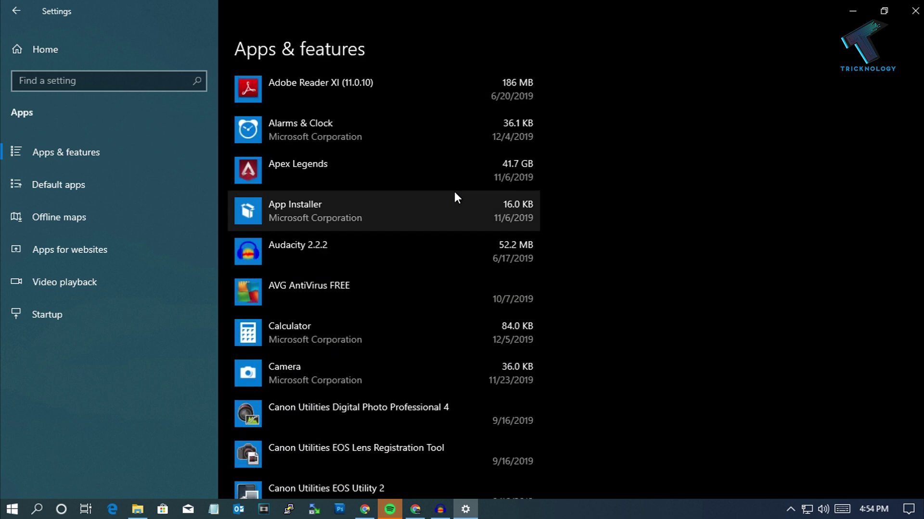
{"action": "scroll", "coordinate": [455, 194], "scroll_direction": "down", "scroll_amount": 15}
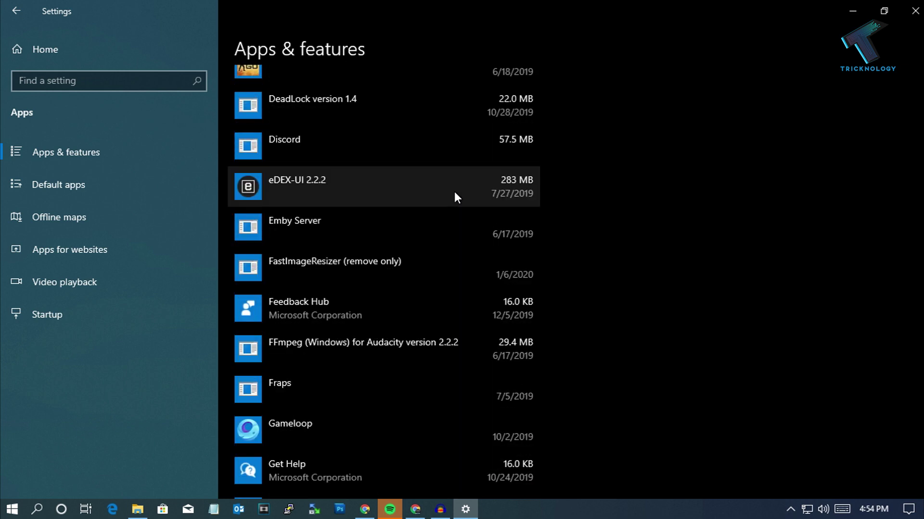
{"action": "left_click", "coordinate": [454, 192]}
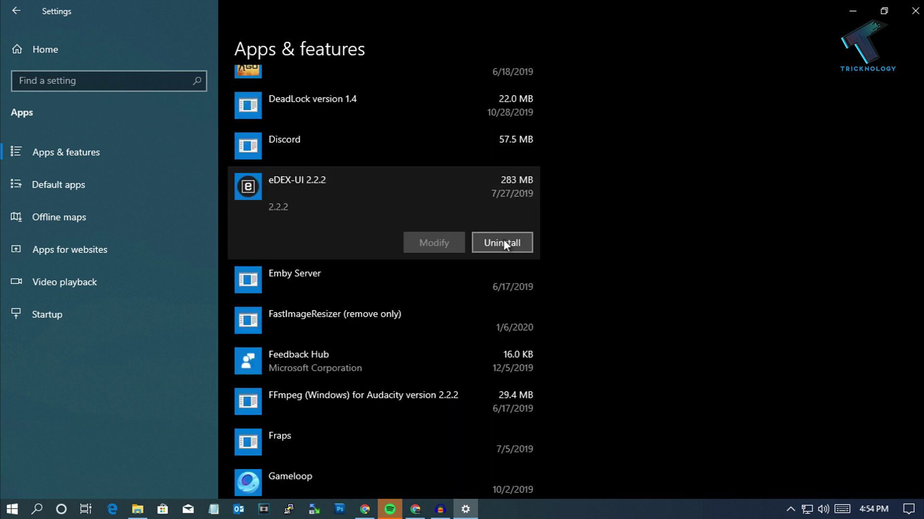
- Uninstall eDEX-UI 2.2.2, approving the UAC prompt and the uninstaller's confirmation
{"action": "left_click", "coordinate": [505, 241]}
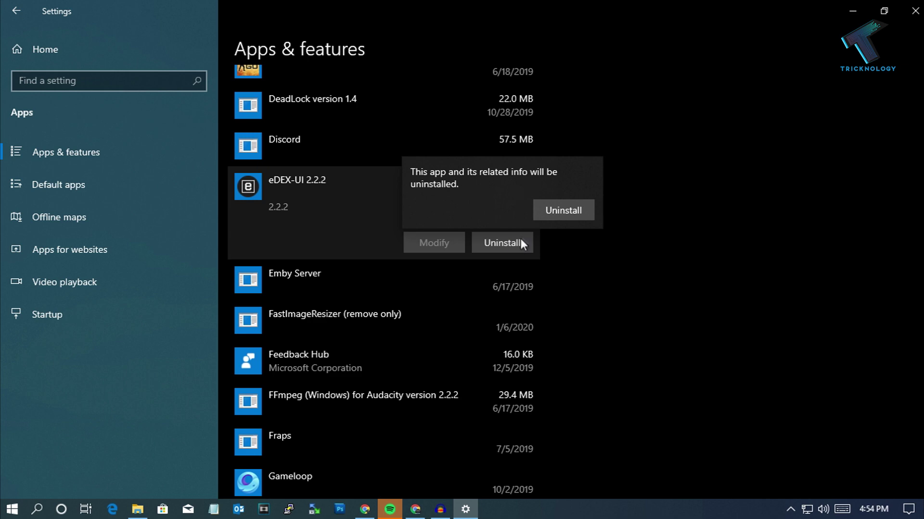
{"action": "left_click", "coordinate": [568, 219]}
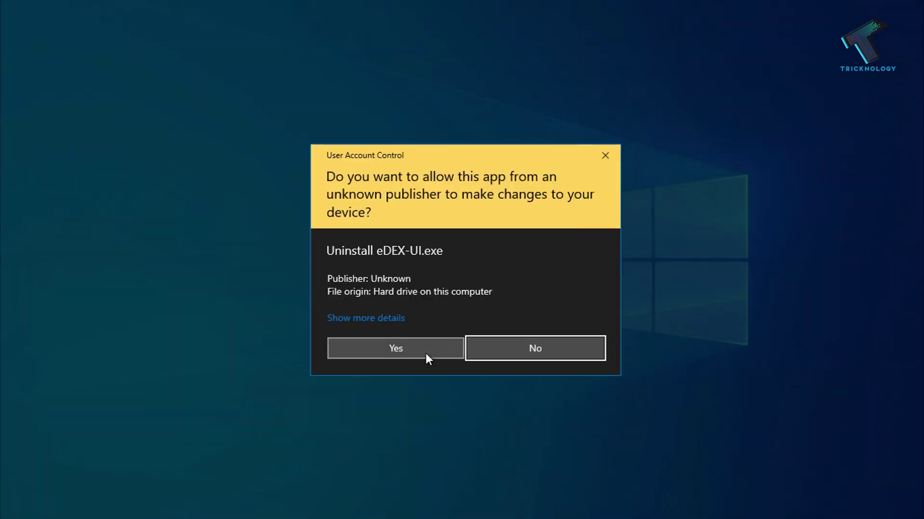
{"action": "left_click", "coordinate": [425, 354]}
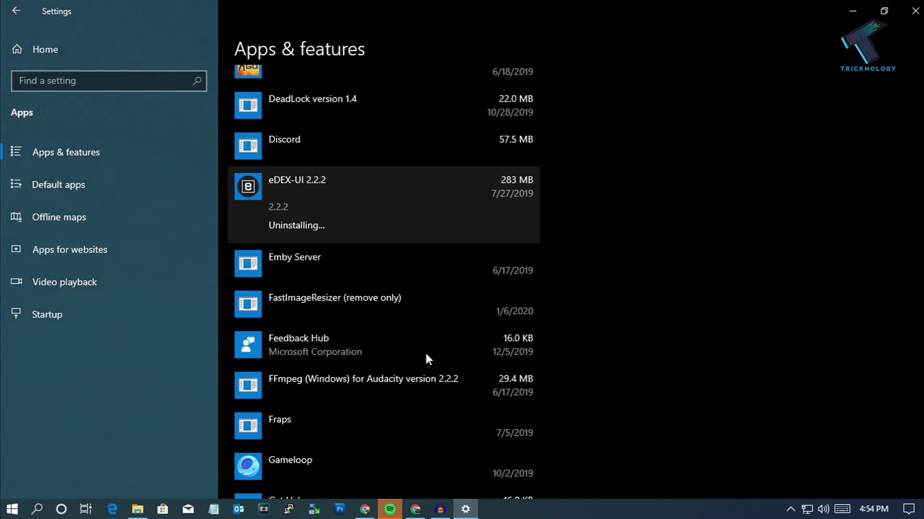
{"action": "left_click", "coordinate": [469, 297]}
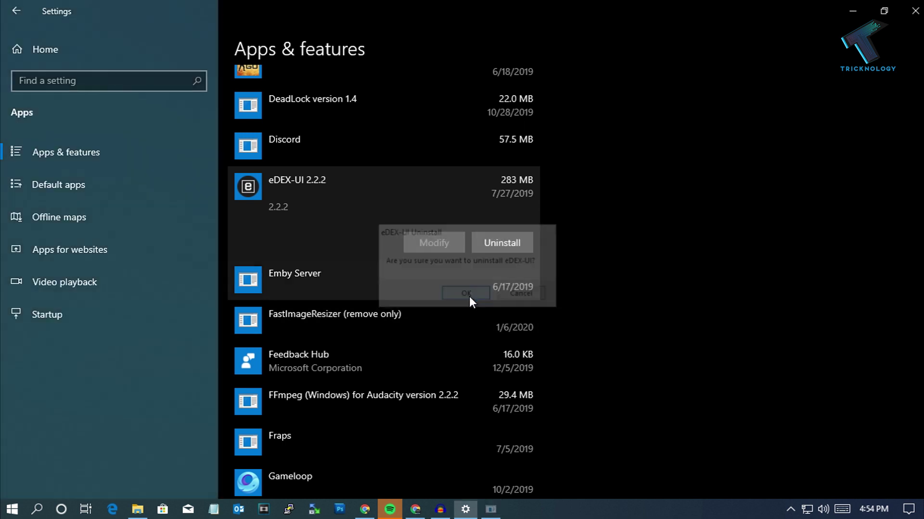